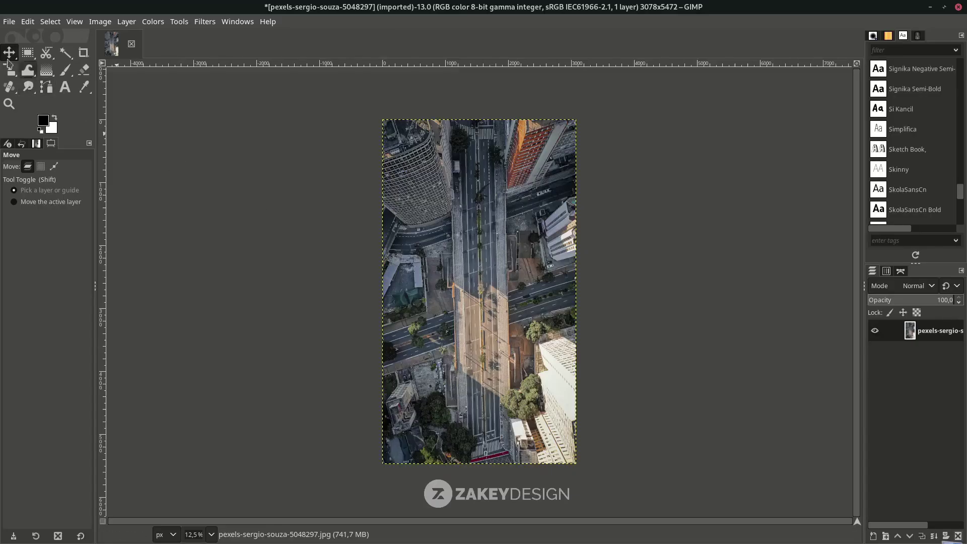
# Step: Open pexels-thgusstavo-santana-4424678.jpg as a layer above the aerial image, keeping its sRGB profile
pyautogui.click(9, 21)
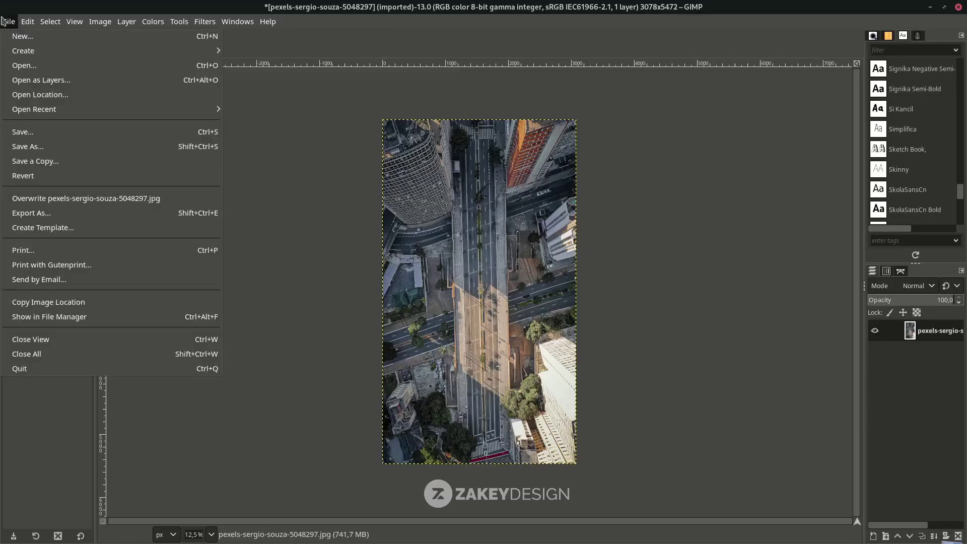
pyautogui.click(156, 79)
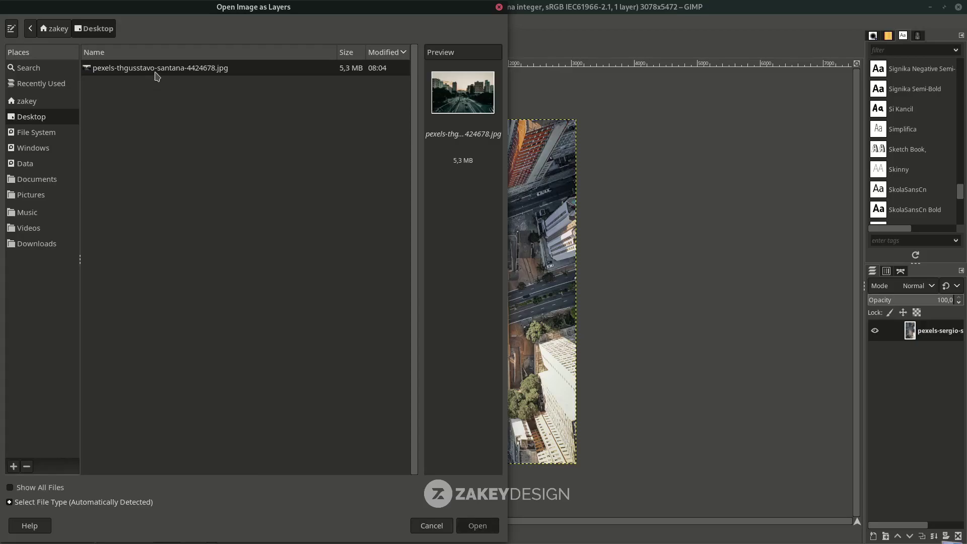
pyautogui.doubleClick(156, 70)
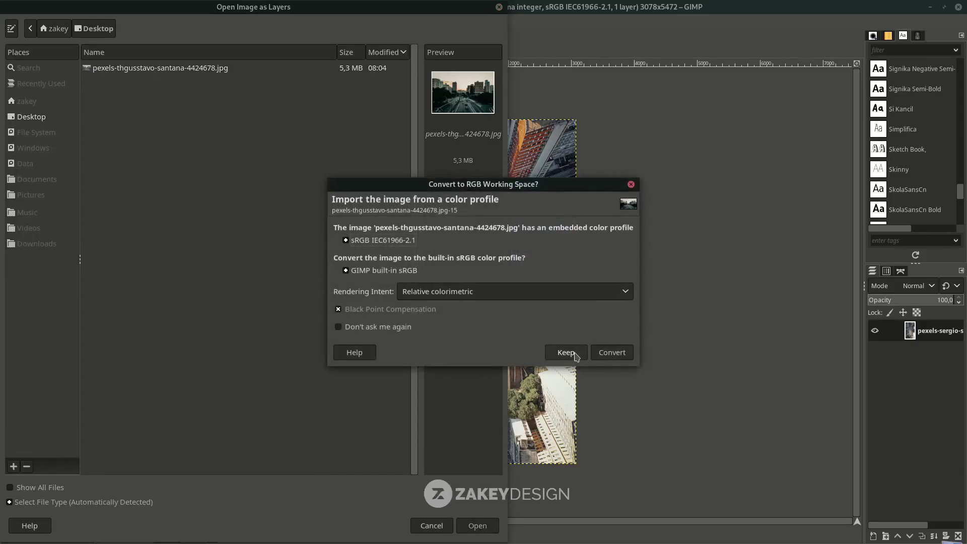
pyautogui.click(566, 352)
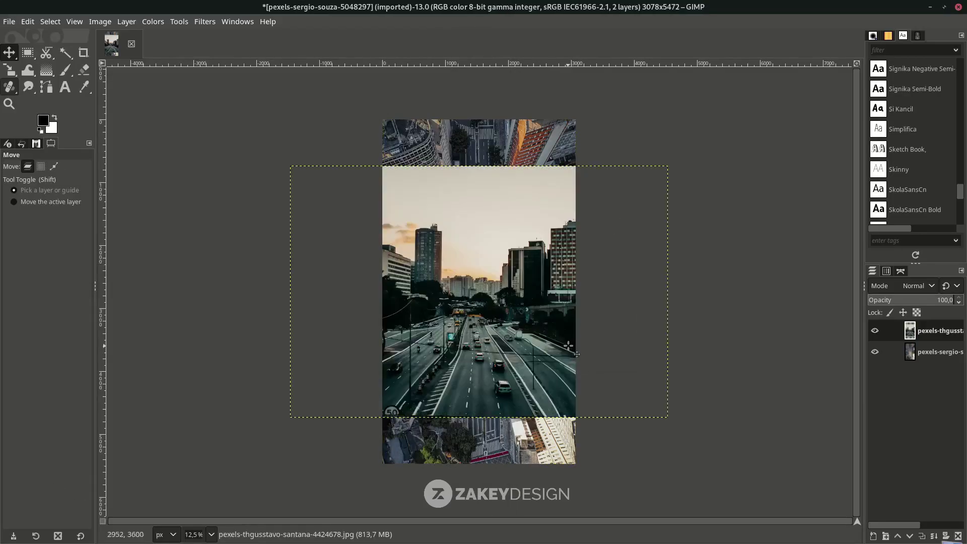
# Step: Move the street photo layer down and lower its opacity to 76
pyautogui.moveTo(525, 318); pyautogui.dragTo(528, 365)
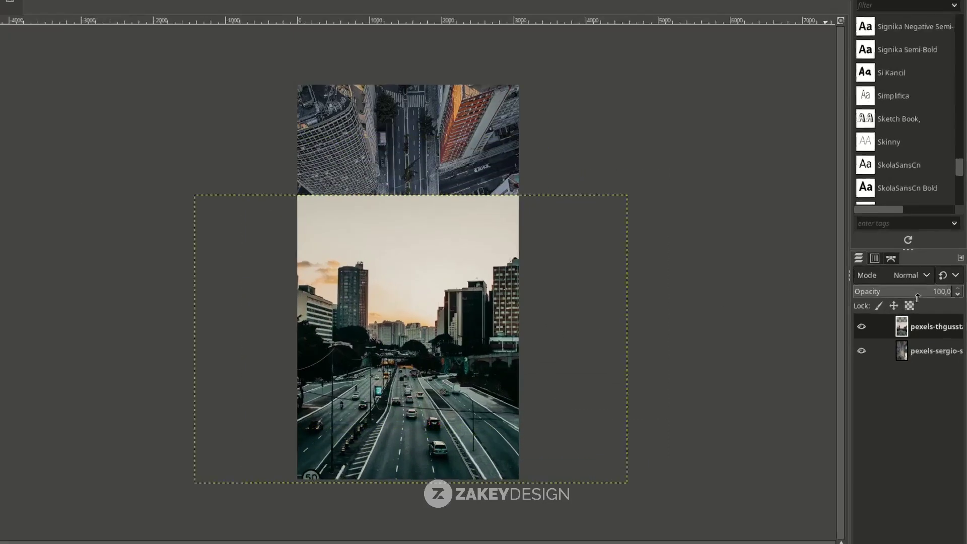
pyautogui.moveTo(918, 298); pyautogui.dragTo(925, 297)
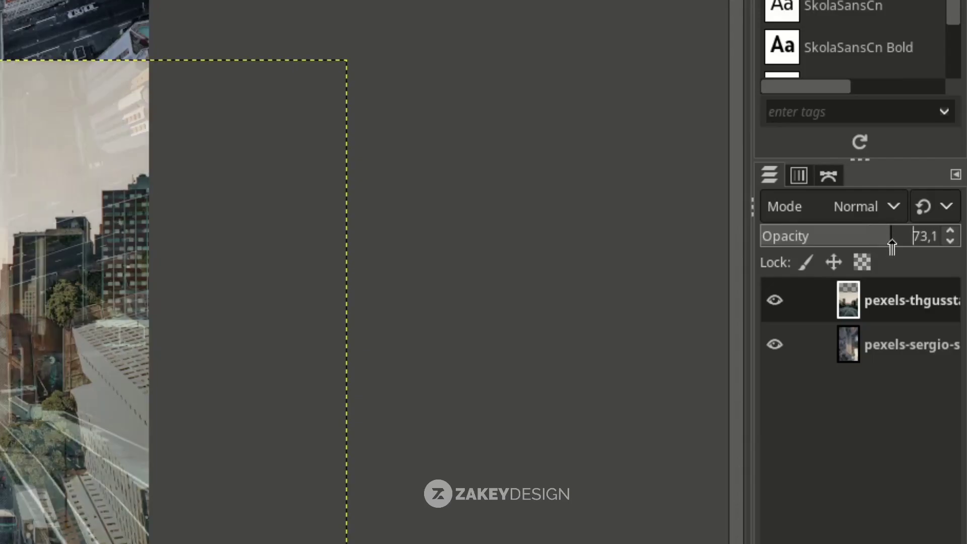
pyautogui.moveTo(881, 247)
pyautogui.mouseDown()
pyautogui.moveTo(870, 245)
pyautogui.moveTo(898, 247)
pyautogui.mouseUp()
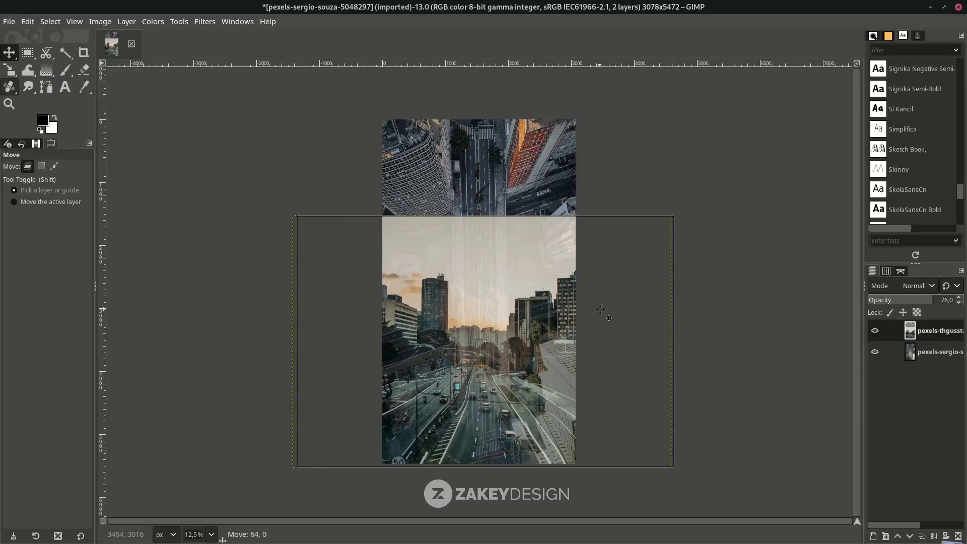
# Step: Scale the street photo to 8057×5371 px around its centre, align its road with the aerial road, and recheck opacity
pyautogui.hotkey('shift', 's')
pyautogui.click(601, 310)
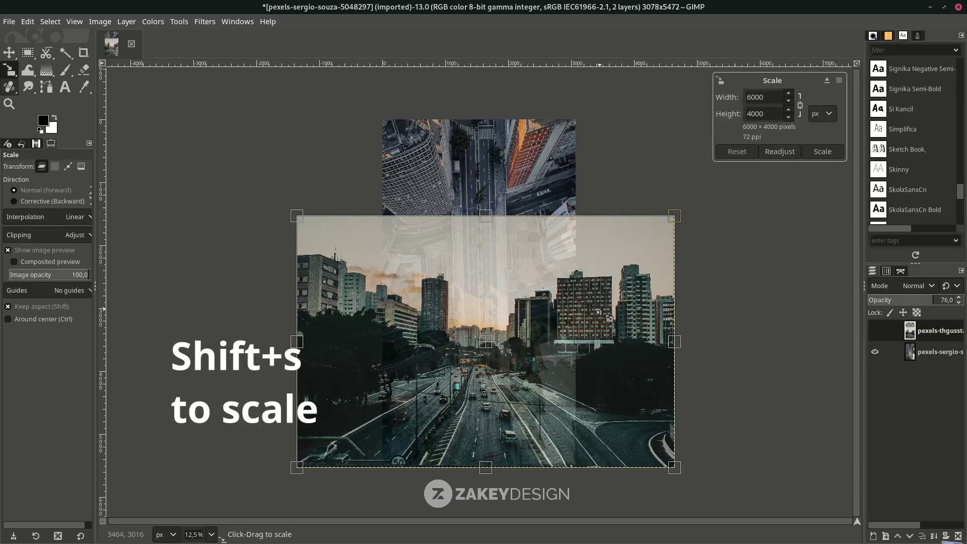
pyautogui.keyDown('ctrl'); pyautogui.moveTo(669, 221); pyautogui.dragTo(737, 170); pyautogui.keyUp('ctrl')
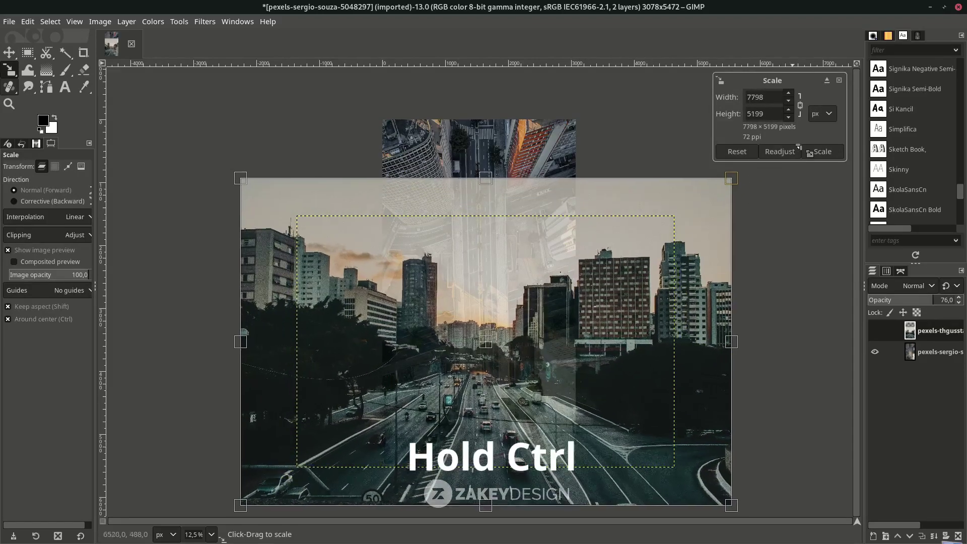
pyautogui.moveTo(499, 342); pyautogui.dragTo(504, 313)
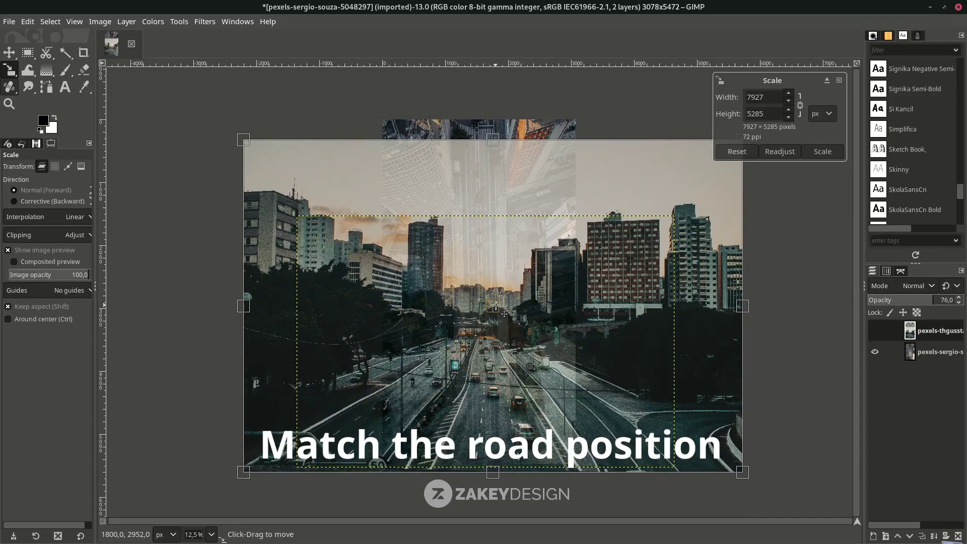
pyautogui.keyDown('ctrl'); pyautogui.moveTo(742, 473); pyautogui.dragTo(744, 481); pyautogui.keyUp('ctrl')
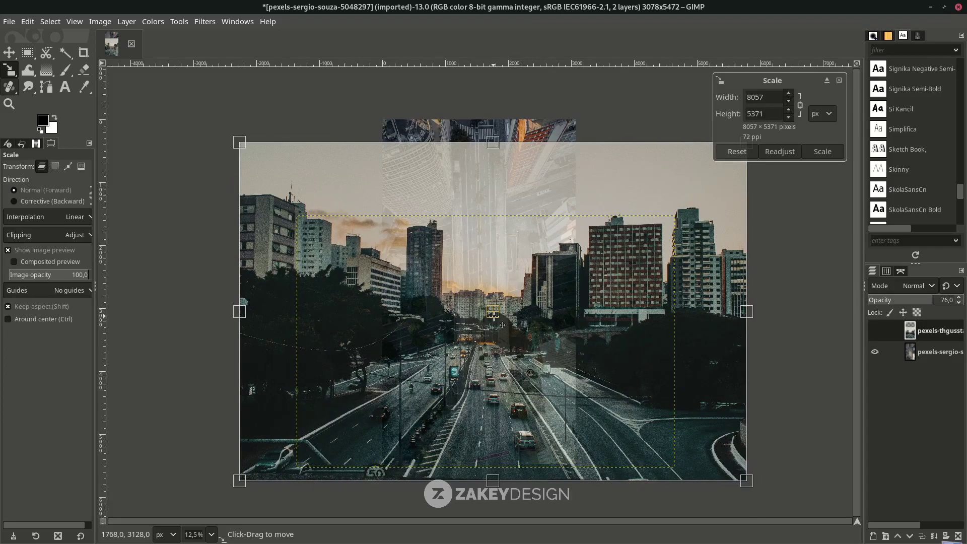
pyautogui.press('Return')
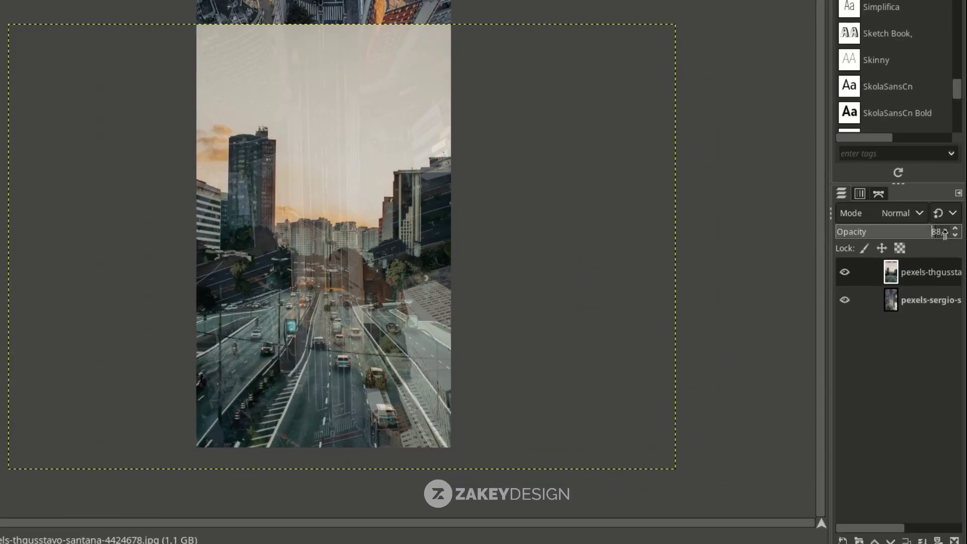
pyautogui.moveTo(922, 300); pyautogui.dragTo(928, 300)
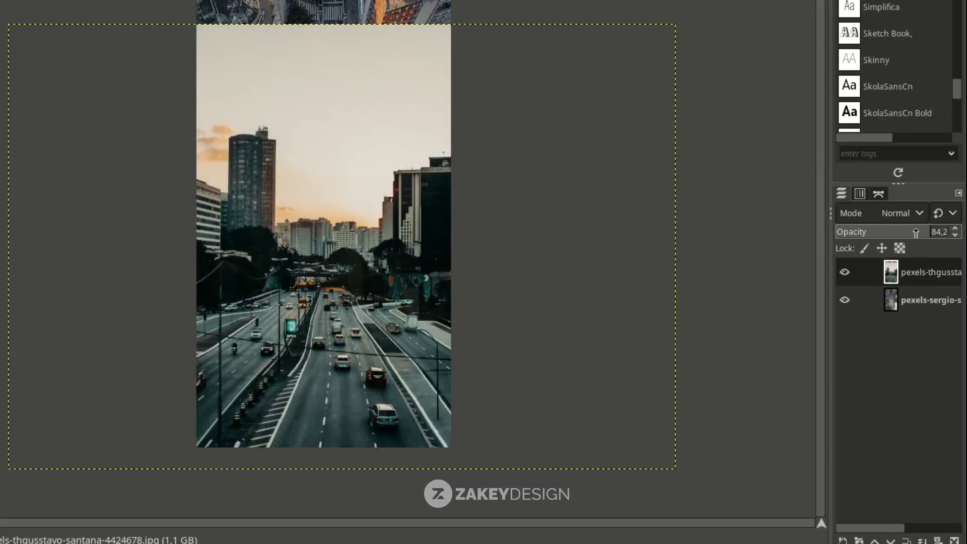
pyautogui.moveTo(916, 232); pyautogui.dragTo(960, 233)
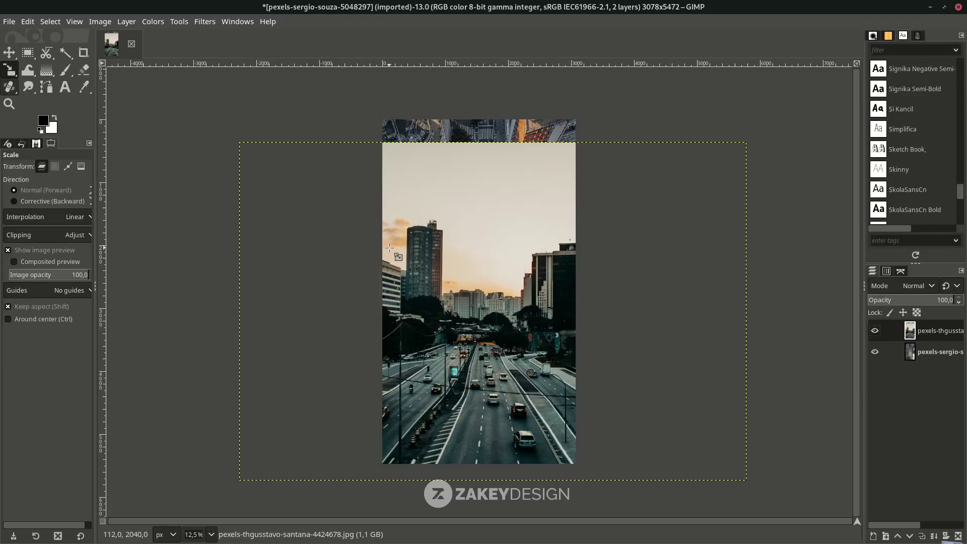
# Step: Fuzzy-select the street photo's pale sky and orange clouds, adding each area to the selection
pyautogui.scroll(2, 398, 242)
pyautogui.scroll(4, 383, 278)
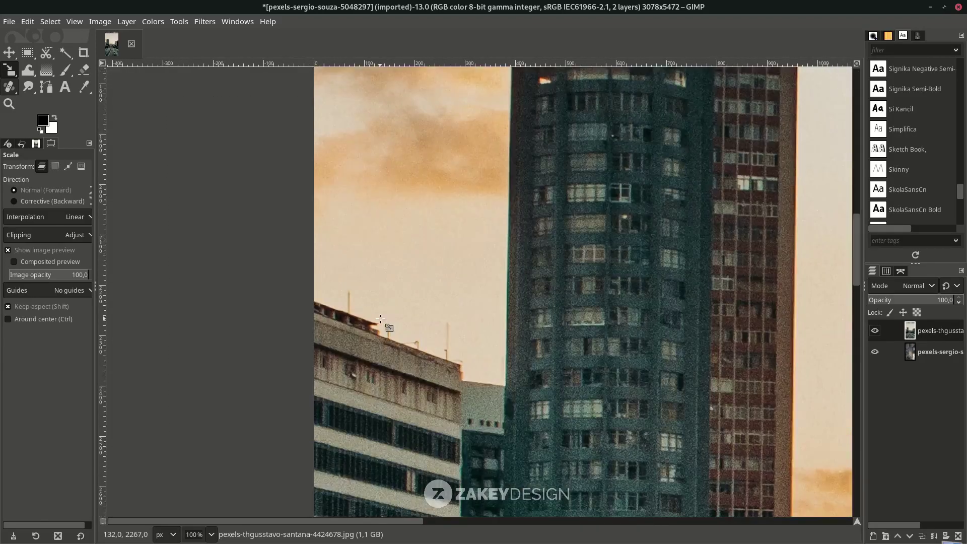
pyautogui.scroll(3, 361, 323)
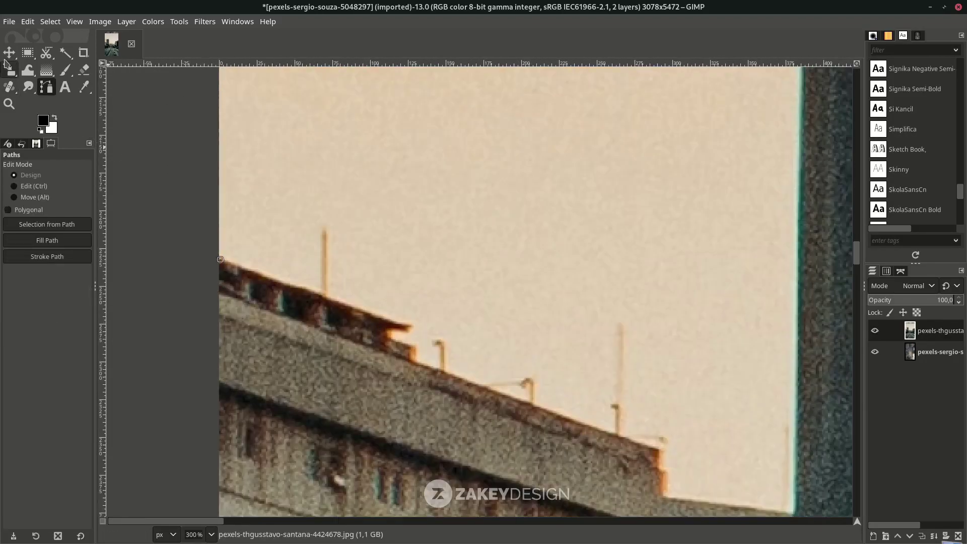
pyautogui.press('u')
pyautogui.click(433, 184)
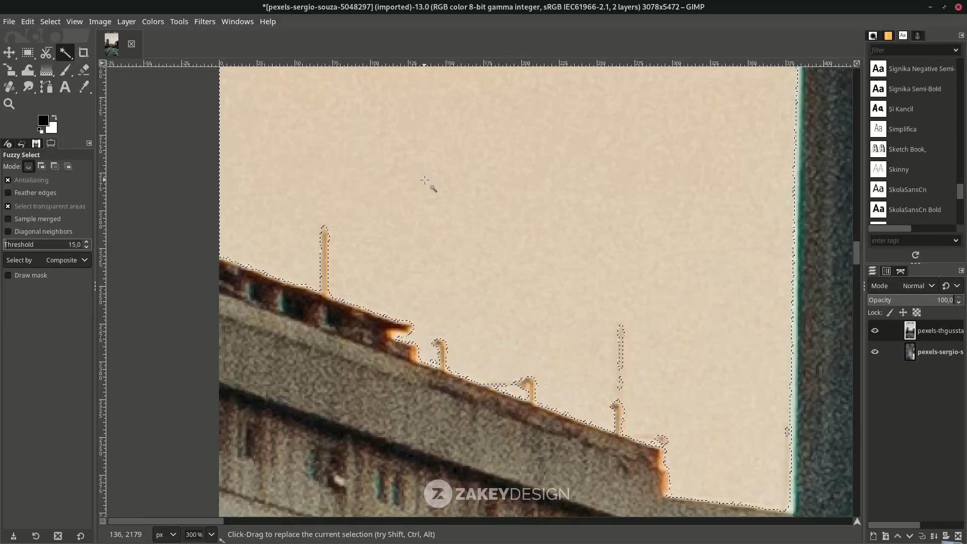
pyautogui.scroll(-5, 432, 183)
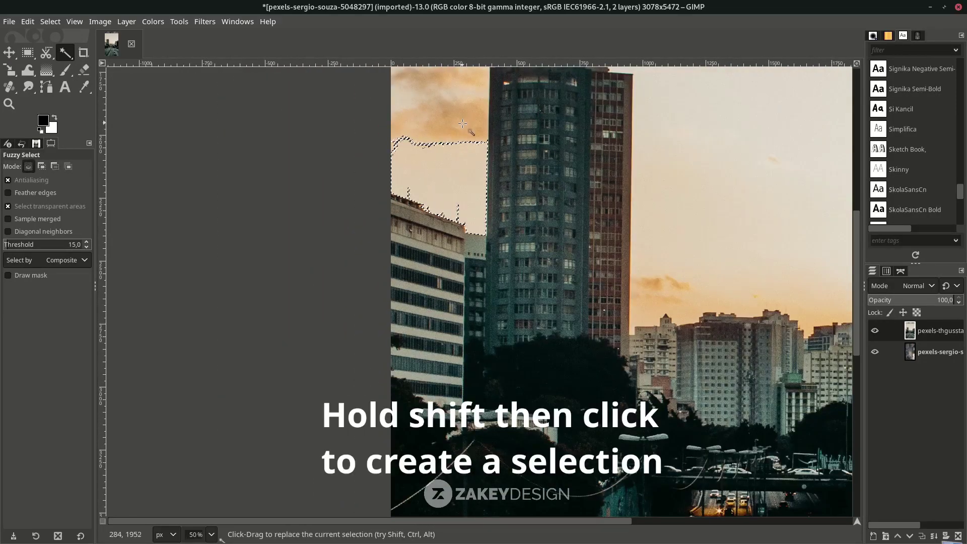
pyautogui.scroll(-1, 458, 122)
pyautogui.keyDown('shift'); pyautogui.click(458, 123); pyautogui.keyUp('shift')
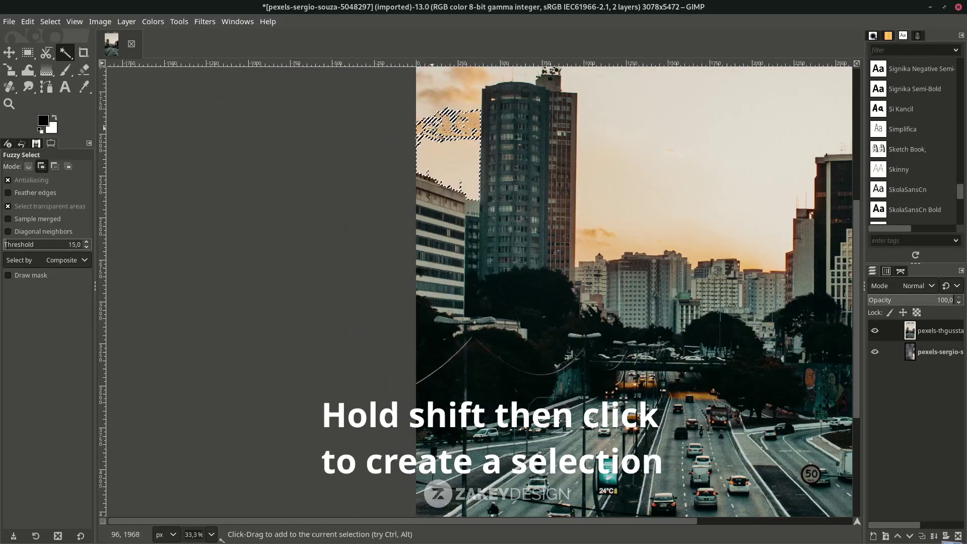
pyautogui.scroll(3, 461, 147)
pyautogui.keyDown('shift'); pyautogui.click(471, 151); pyautogui.keyUp('shift')
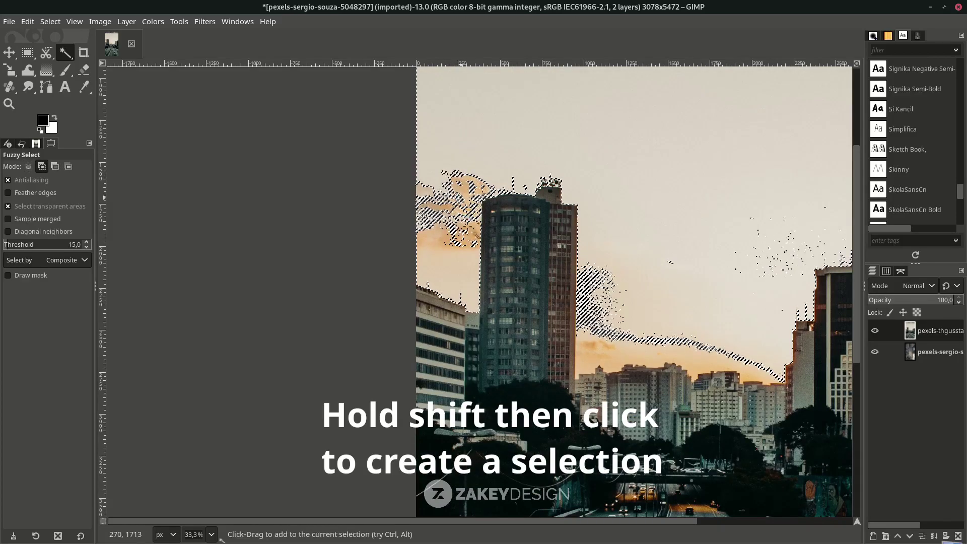
pyautogui.keyDown('shift'); pyautogui.click(459, 232); pyautogui.keyUp('shift')
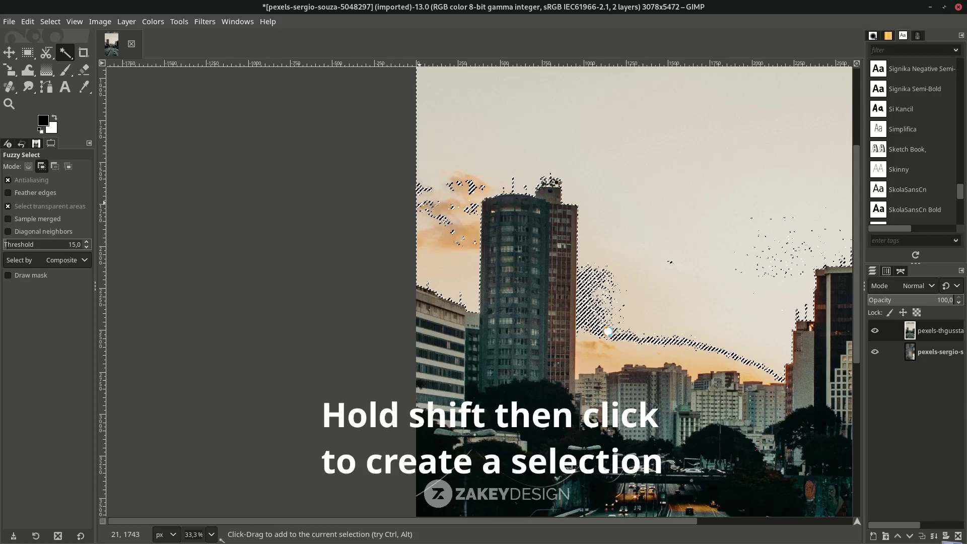
pyautogui.scroll(-2, 617, 344)
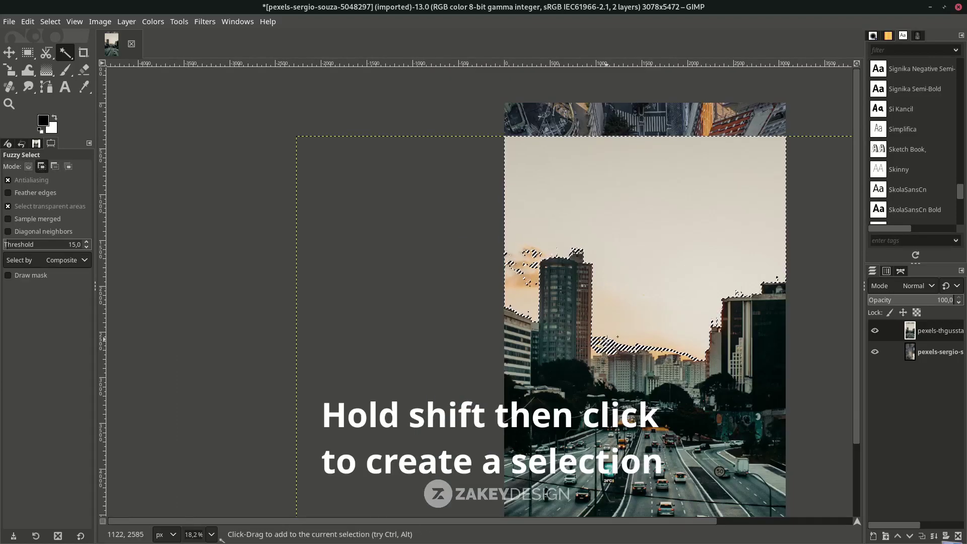
pyautogui.keyDown('shift'); pyautogui.click(600, 347); pyautogui.keyUp('shift')
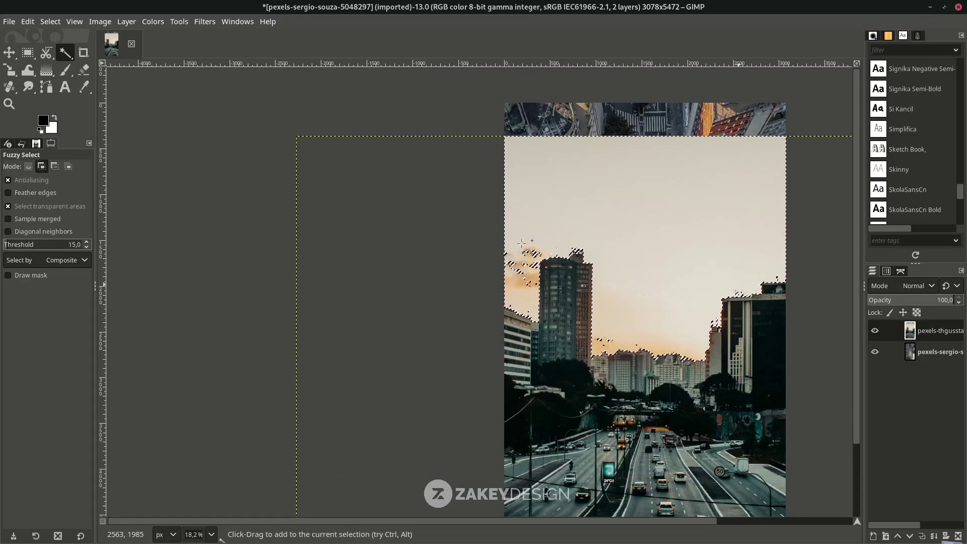
pyautogui.keyDown('shift'); pyautogui.click(535, 253); pyautogui.keyUp('shift')
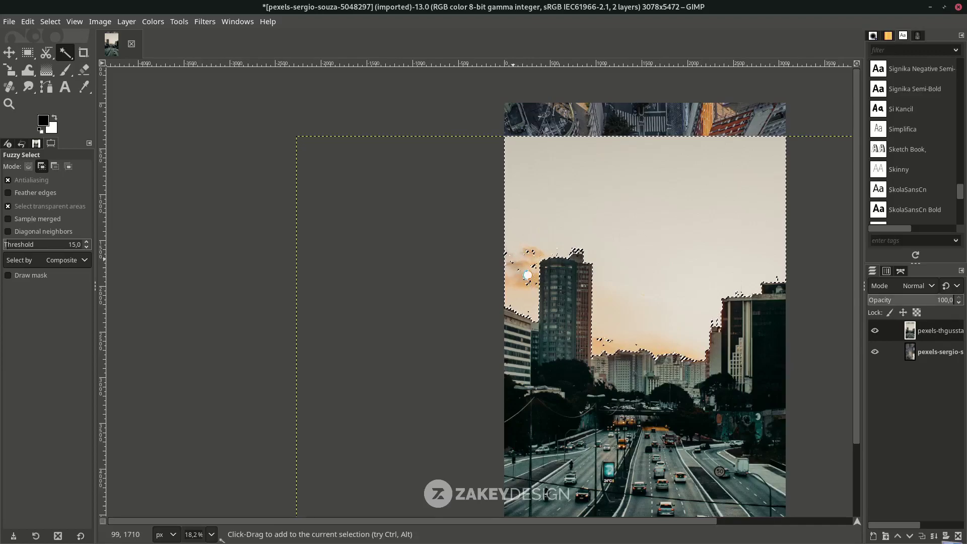
# Step: Add a white, fully opaque layer mask to the street photo layer
pyautogui.scroll(2, 528, 286)
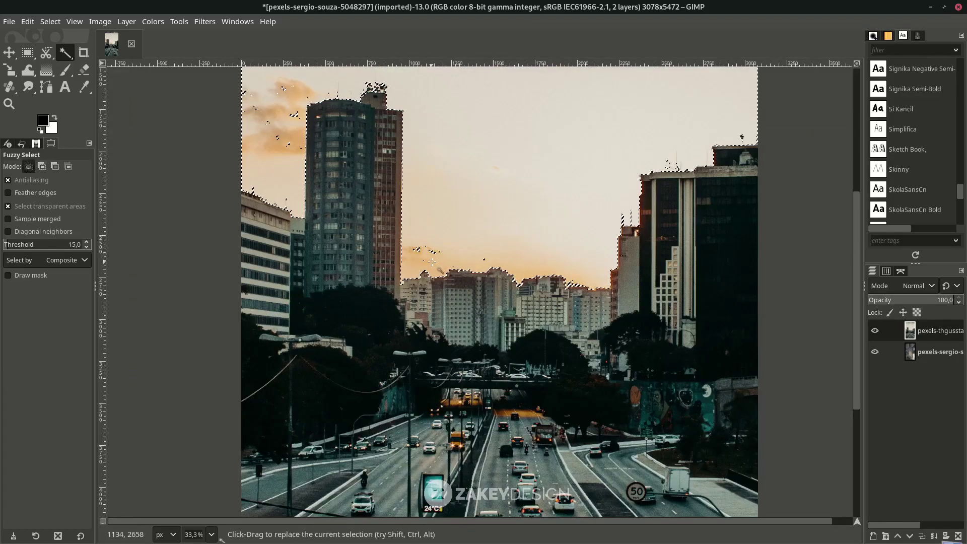
pyautogui.scroll(4, 454, 231)
pyautogui.scroll(-2, 454, 231)
pyautogui.scroll(-2, 404, 201)
pyautogui.scroll(-1, 353, 172)
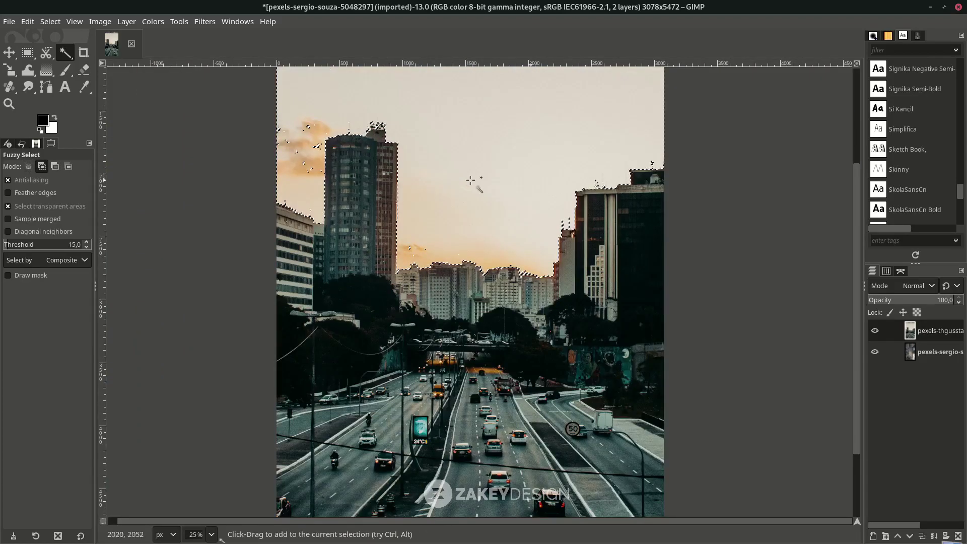
pyautogui.scroll(-1, 317, 172)
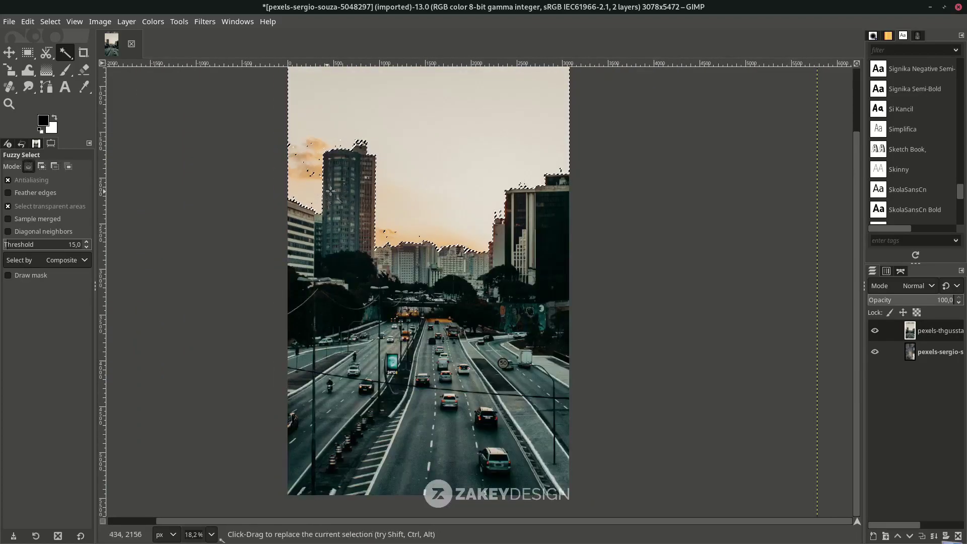
pyautogui.scroll(-1, 326, 258)
pyautogui.rightClick(940, 331)
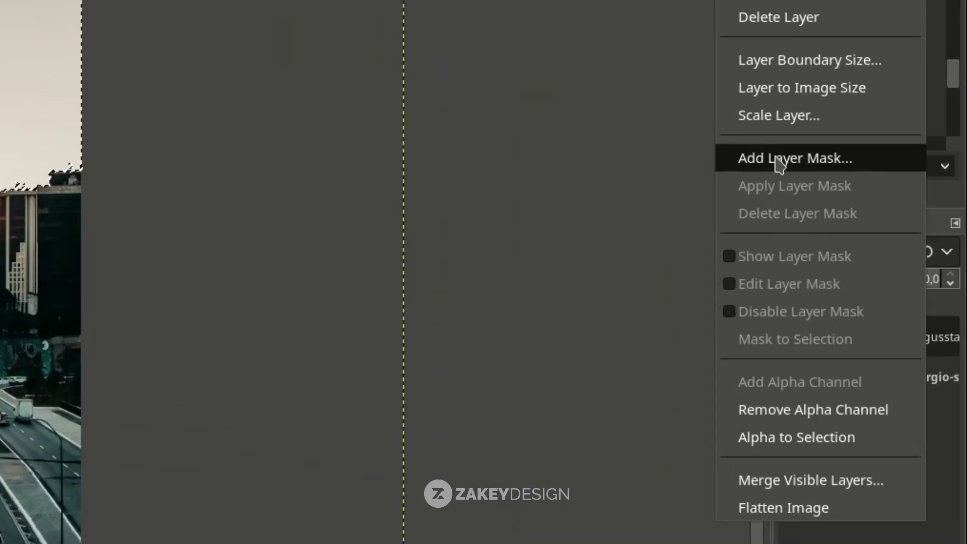
pyautogui.click(780, 164)
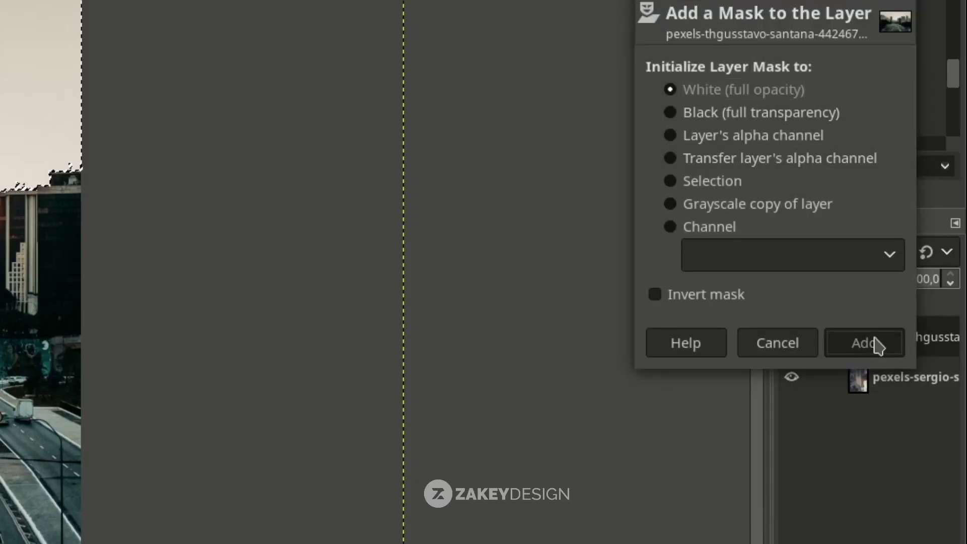
pyautogui.click(865, 343)
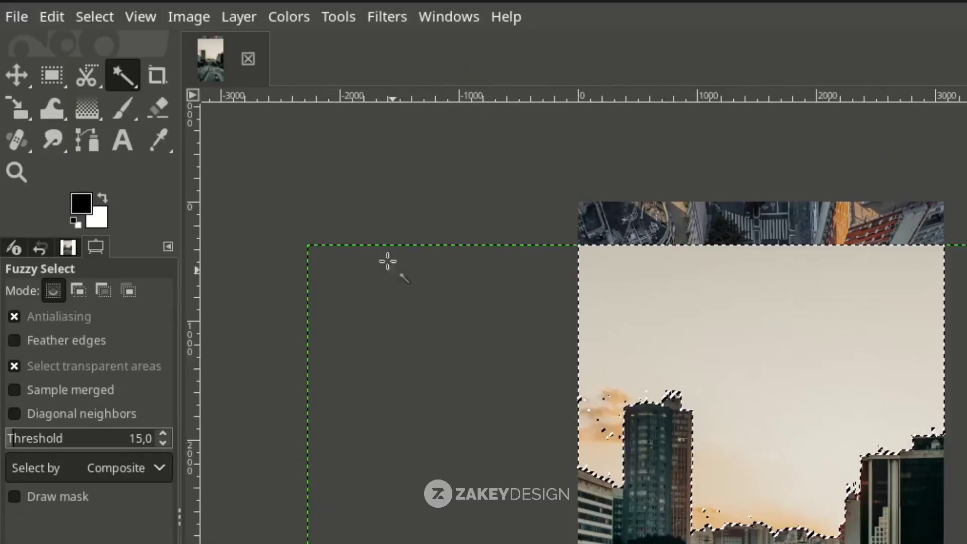
# Step: Paint black on the mask with a large soft brush across the sky to reveal the aerial city
pyautogui.press('p')
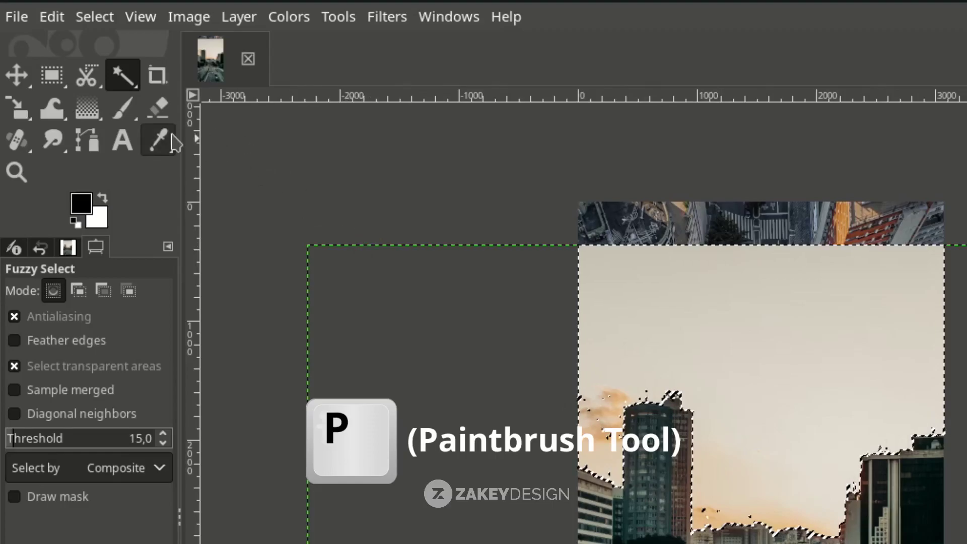
pyautogui.press('p')
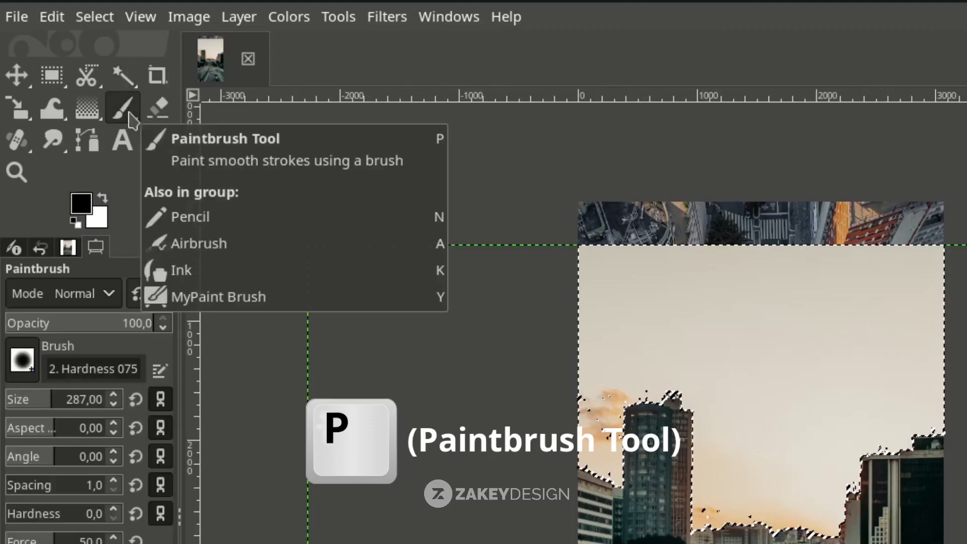
pyautogui.moveTo(50, 400); pyautogui.dragTo(96, 399)
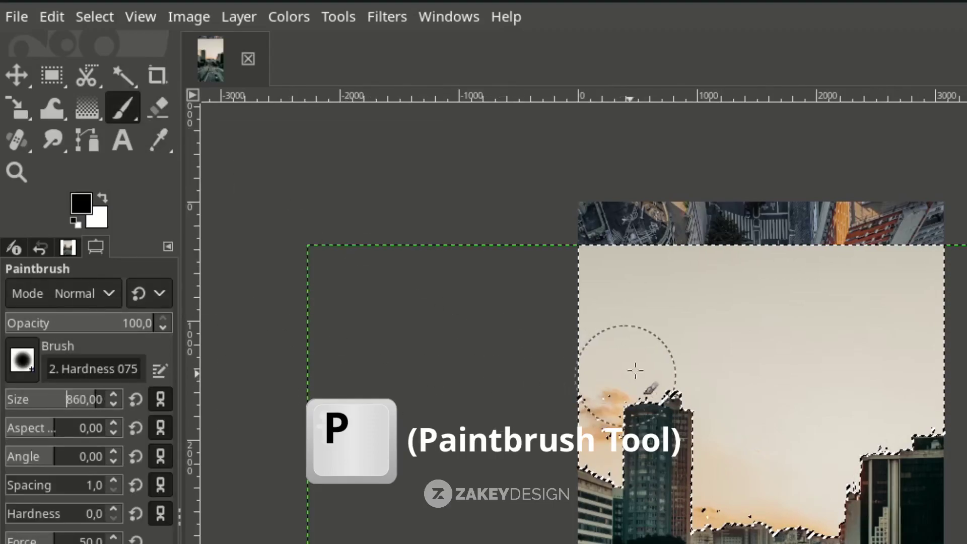
pyautogui.click(665, 268)
pyautogui.moveTo(343, 166)
pyautogui.mouseDown()
pyautogui.moveTo(500, 161)
pyautogui.moveTo(524, 205)
pyautogui.mouseUp()
pyautogui.moveTo(312, 202)
pyautogui.mouseDown()
pyautogui.moveTo(492, 144)
pyautogui.moveTo(454, 151)
pyautogui.mouseUp()
pyautogui.moveTo(301, 233)
pyautogui.mouseDown()
pyautogui.moveTo(383, 241)
pyautogui.moveTo(382, 283)
pyautogui.moveTo(342, 259)
pyautogui.mouseUp()
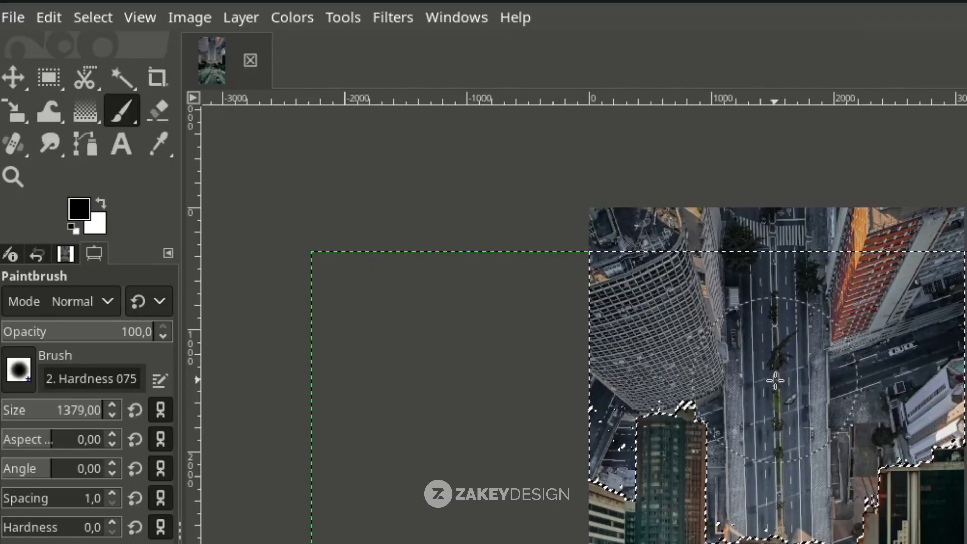
# Step: Clear the selection with Select > None
pyautogui.click(90, 18)
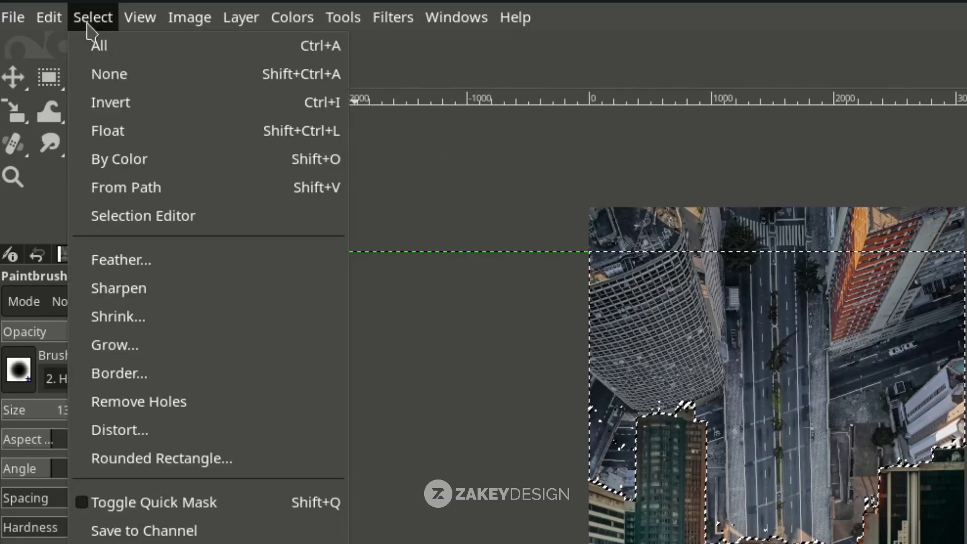
pyautogui.click(132, 76)
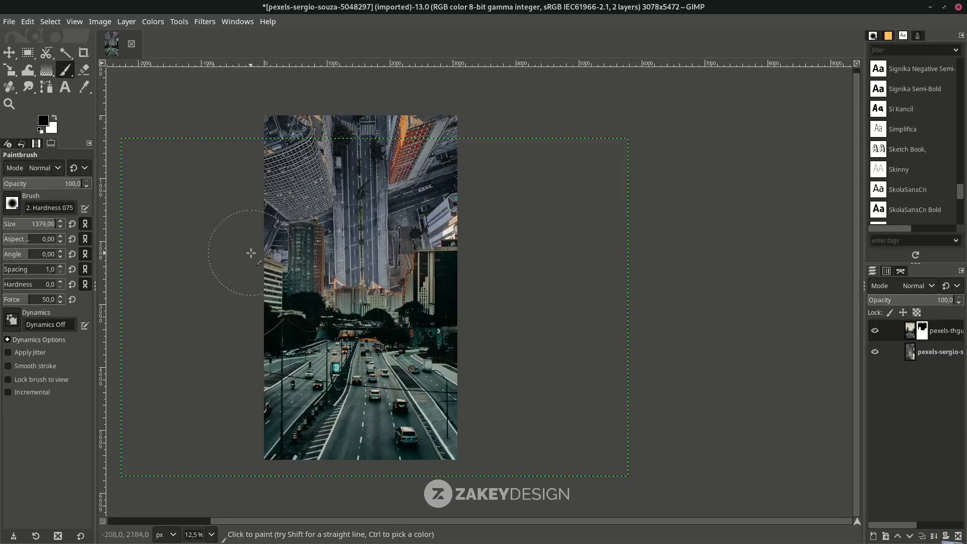
pyautogui.scroll(1, 240, 273)
pyautogui.scroll(3, 262, 282)
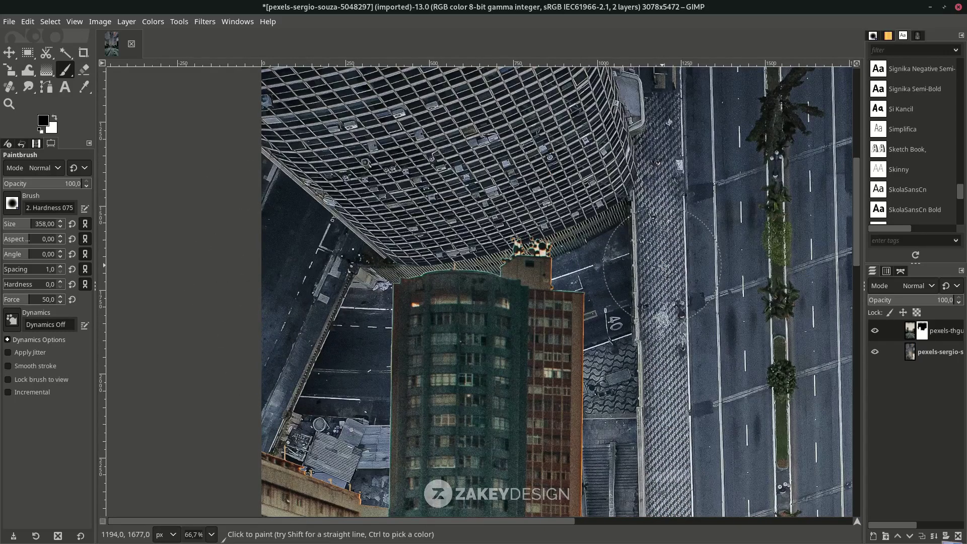
pyautogui.scroll(-2, 663, 265)
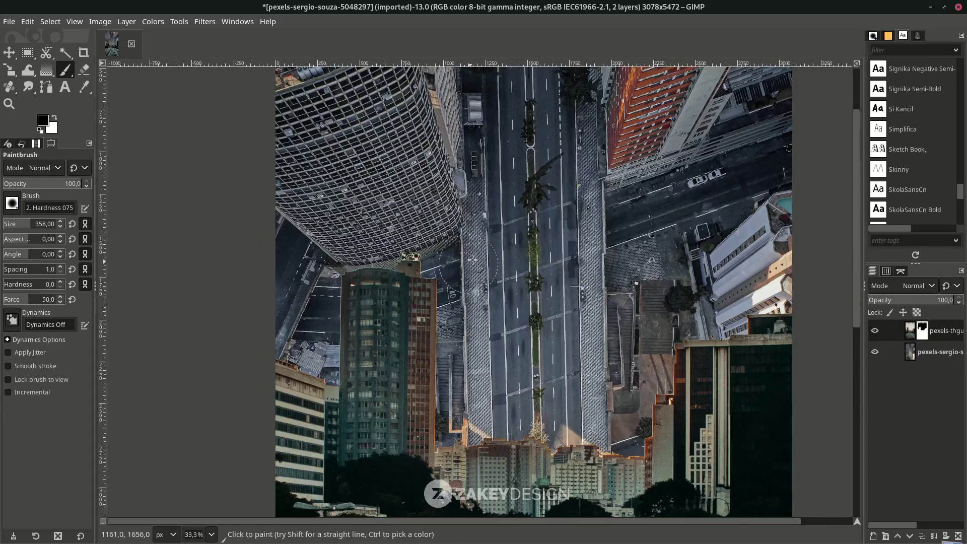
pyautogui.scroll(-2, 670, 192)
pyautogui.scroll(1, 608, 202)
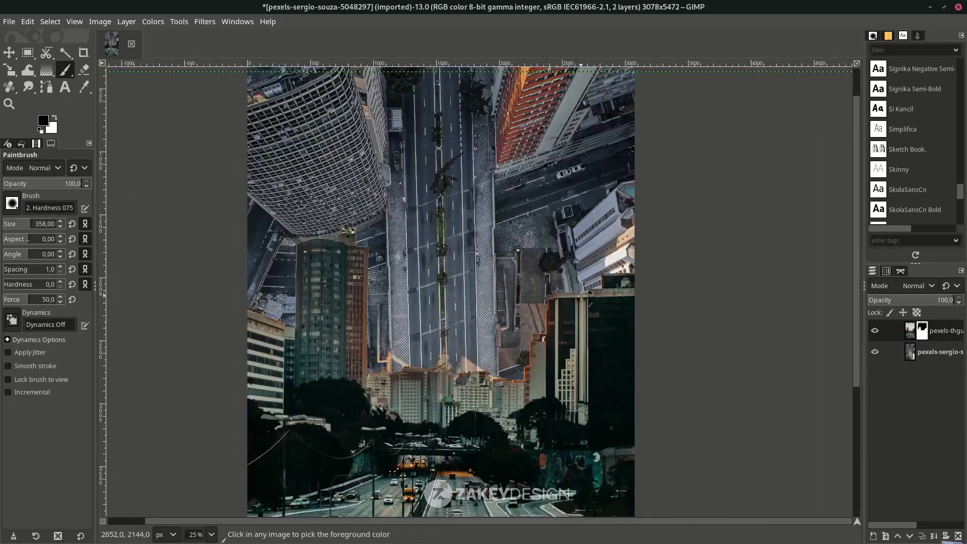
pyautogui.scroll(-2, 475, 114)
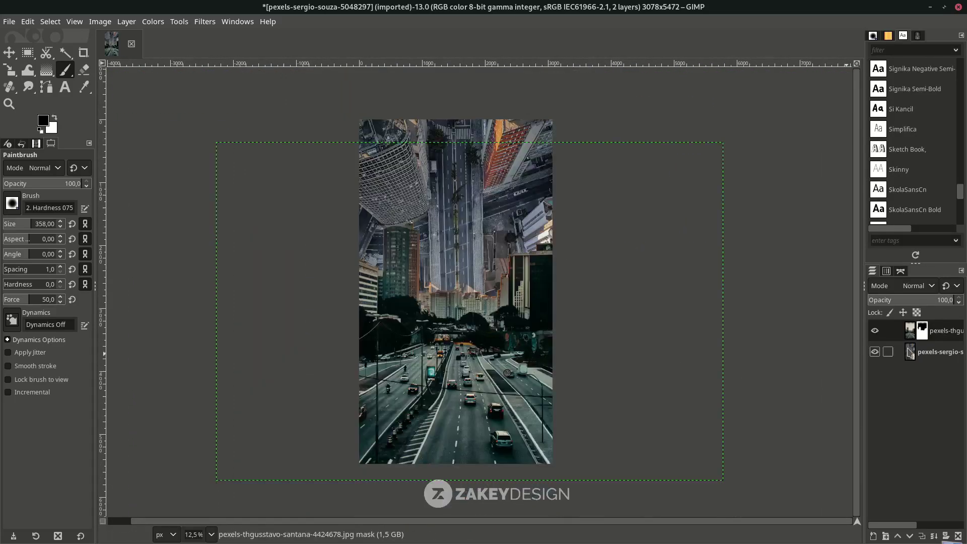
pyautogui.scroll(-2, 387, 324)
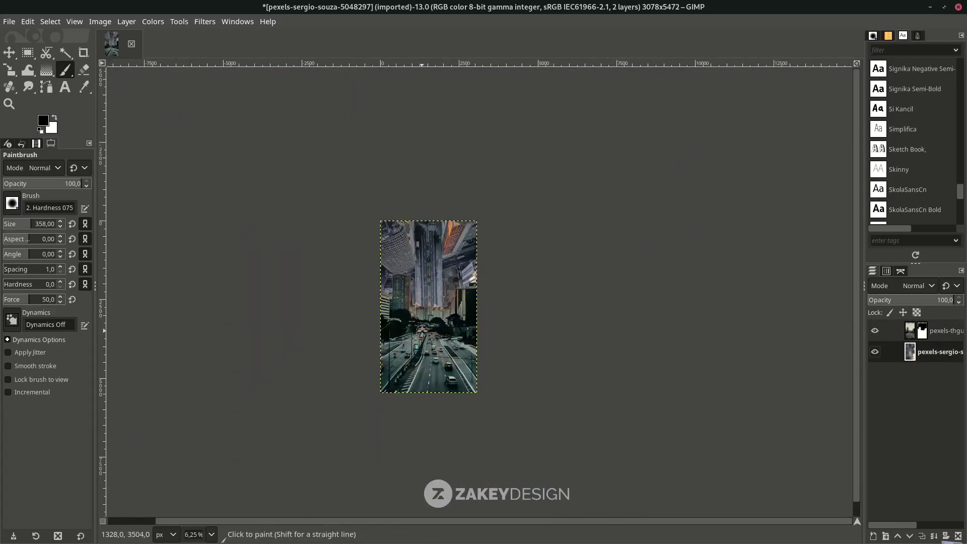
pyautogui.scroll(4, 387, 324)
# Step: Paint black on the layer mask above the treeline to reveal more aerial city
pyautogui.click(922, 331)
pyautogui.keyDown('shift'); pyautogui.click(875, 331); pyautogui.keyUp('shift')
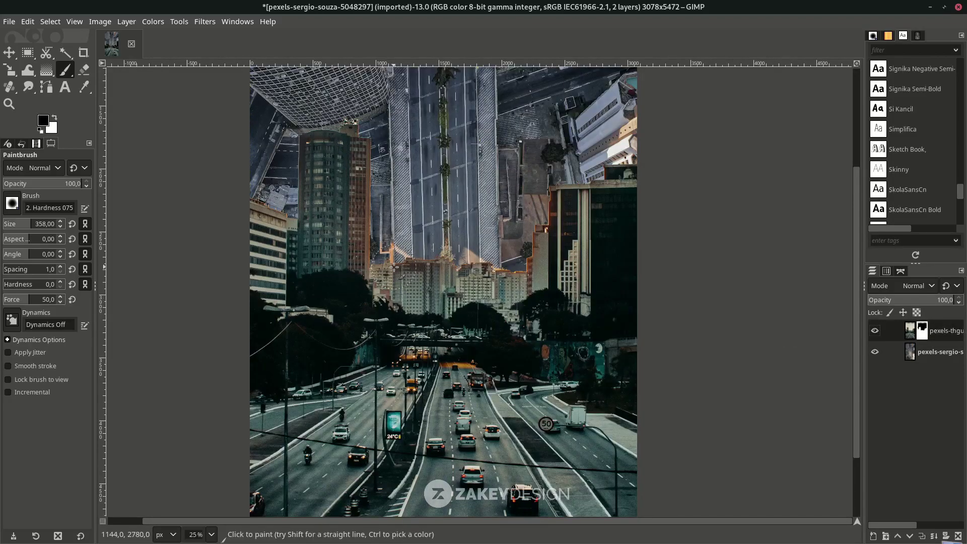
pyautogui.moveTo(394, 267)
pyautogui.mouseDown()
pyautogui.moveTo(509, 287)
pyautogui.moveTo(408, 292)
pyautogui.mouseUp()
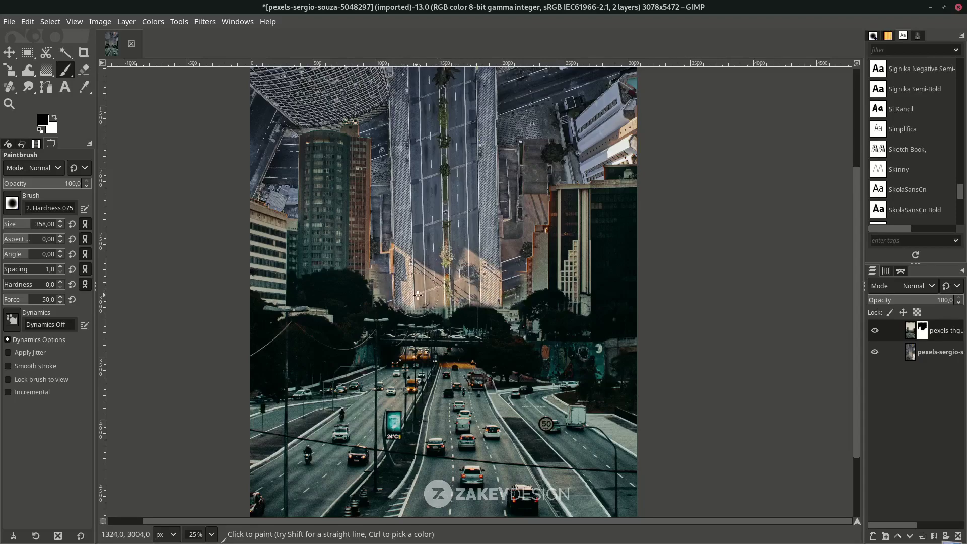
# Step: At 100% zoom, paint white on the mask with a smaller brush to restore the treetops over the road
pyautogui.scroll(1, 417, 295)
pyautogui.scroll(1, 418, 295)
pyautogui.press('x')
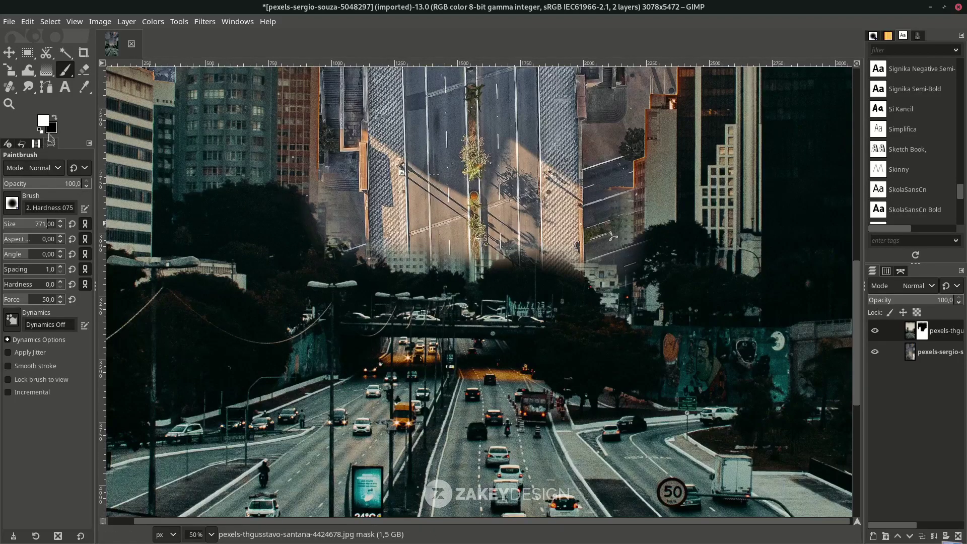
pyautogui.click(56, 118)
pyautogui.press('1')
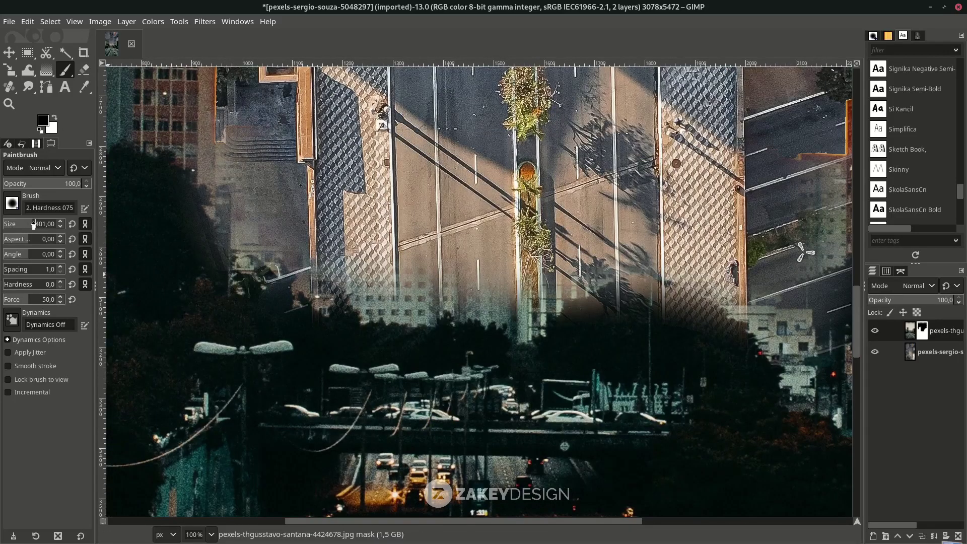
pyautogui.moveTo(34, 224); pyautogui.dragTo(29, 224)
pyautogui.moveTo(383, 287)
pyautogui.mouseDown()
pyautogui.moveTo(466, 254)
pyautogui.moveTo(455, 250)
pyautogui.mouseUp()
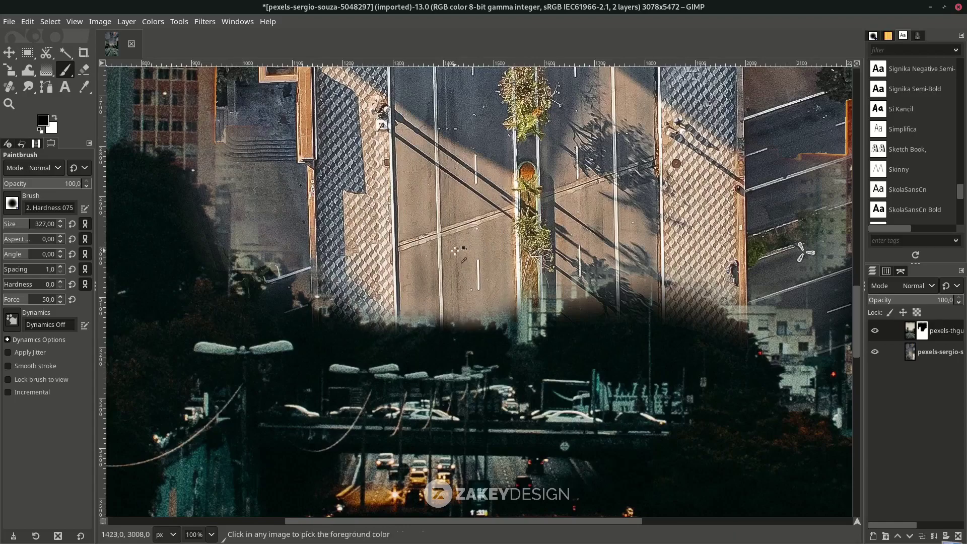
pyautogui.keyDown('ctrl'); pyautogui.scroll(-1, 455, 250); pyautogui.keyUp('ctrl')
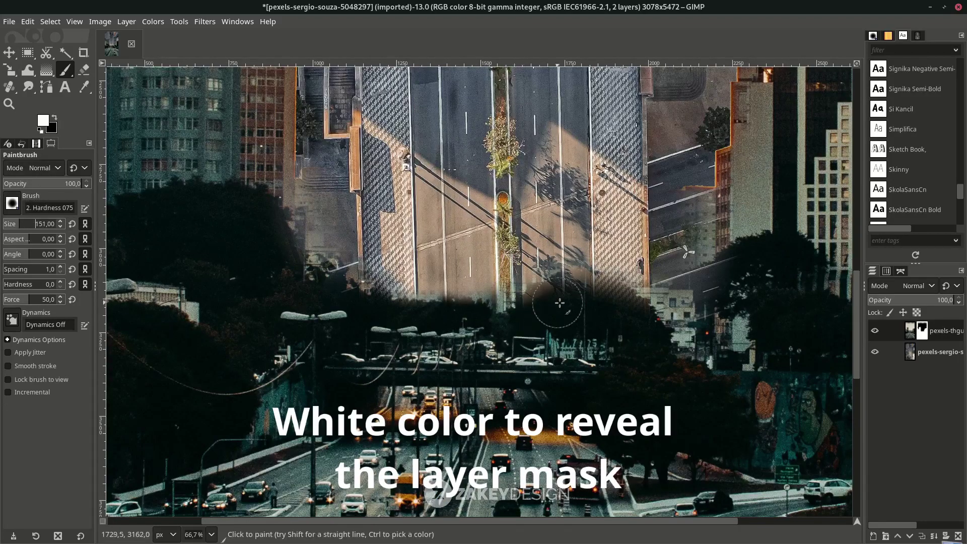
pyautogui.moveTo(557, 305); pyautogui.dragTo(635, 313)
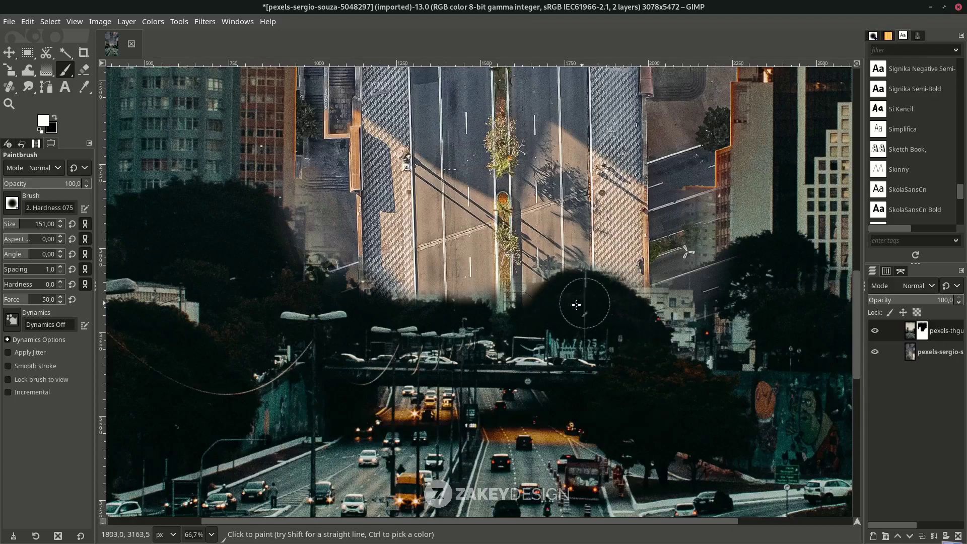
pyautogui.moveTo(576, 305); pyautogui.dragTo(376, 309)
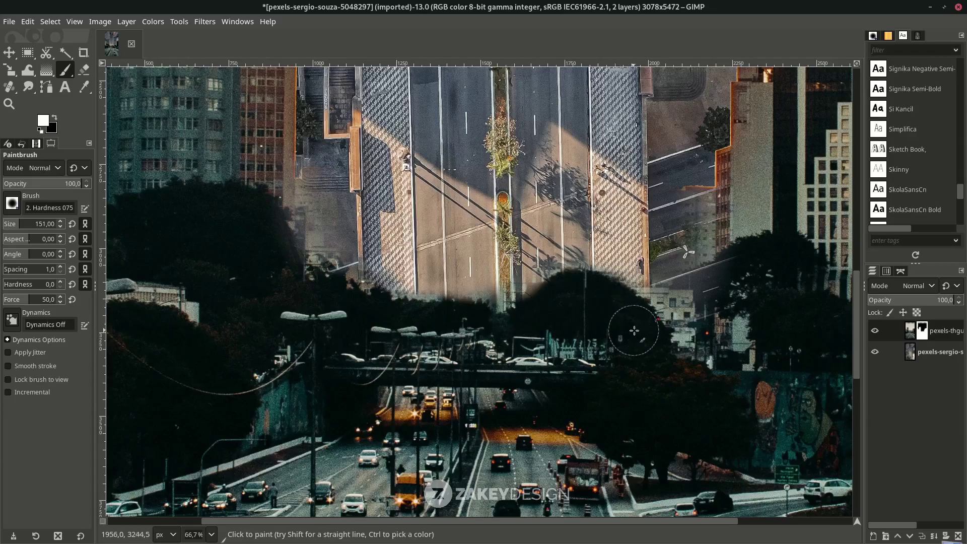
pyautogui.keyDown('ctrl'); pyautogui.scroll(-3, 467, 307); pyautogui.keyUp('ctrl')
pyautogui.keyDown('ctrl'); pyautogui.scroll(-2, 467, 307); pyautogui.keyUp('ctrl')
# Step: Make the bottom pexels-sergio aerial layer active and open Colors > Curves
pyautogui.click(911, 350)
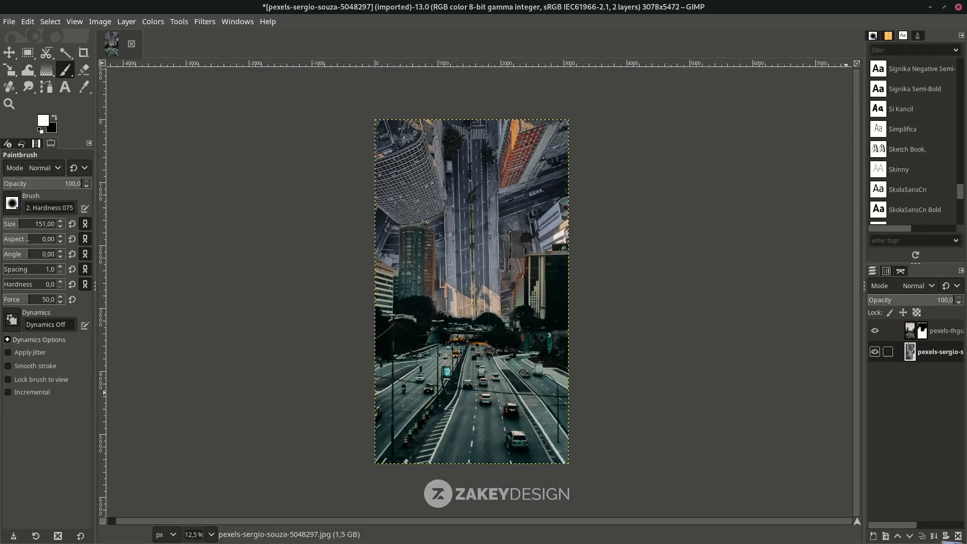
pyautogui.click(909, 337)
pyautogui.click(915, 352)
pyautogui.click(875, 352)
pyautogui.click(153, 21)
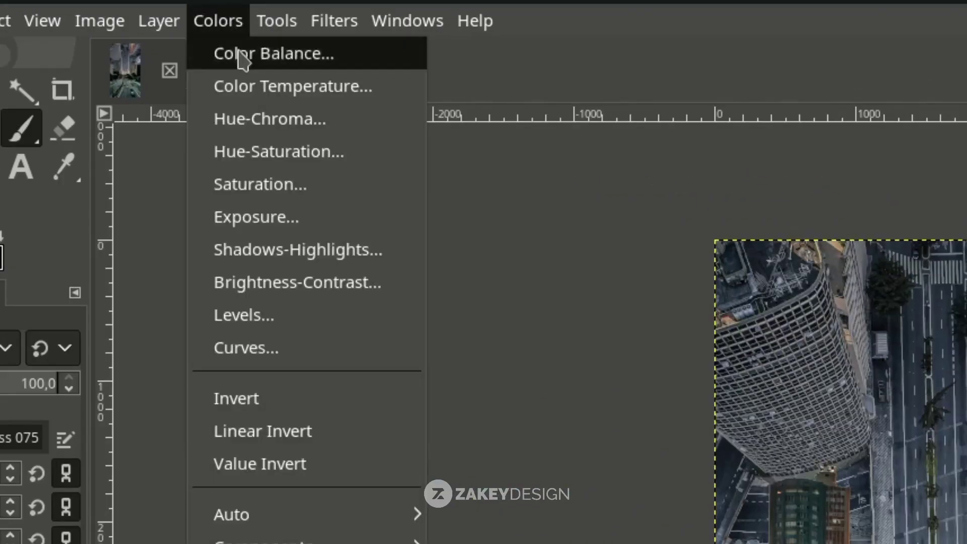
pyautogui.click(335, 357)
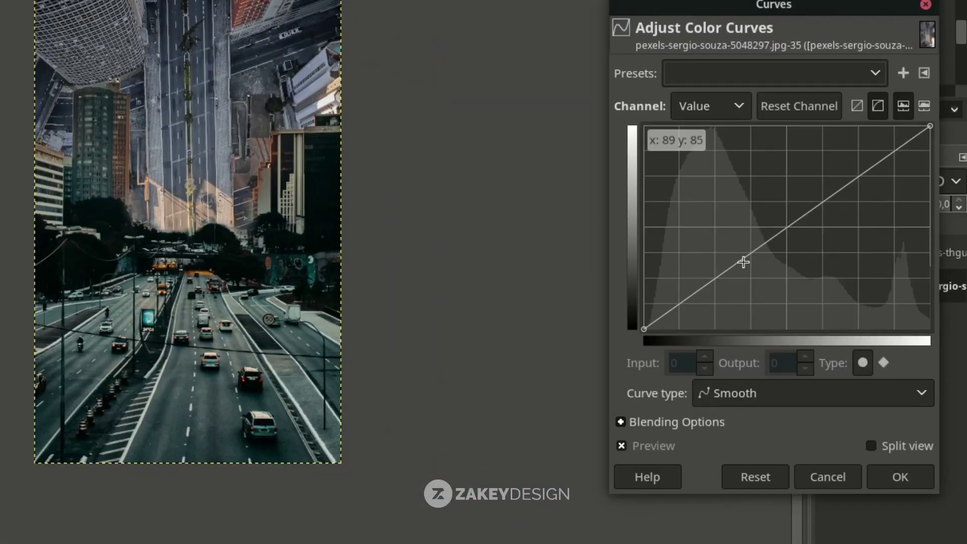
# Step: Bend the Value curve at the midtones and pull the Blue curve midtones down
pyautogui.moveTo(744, 262)
pyautogui.mouseDown()
pyautogui.moveTo(741, 244)
pyautogui.moveTo(751, 264)
pyautogui.mouseUp()
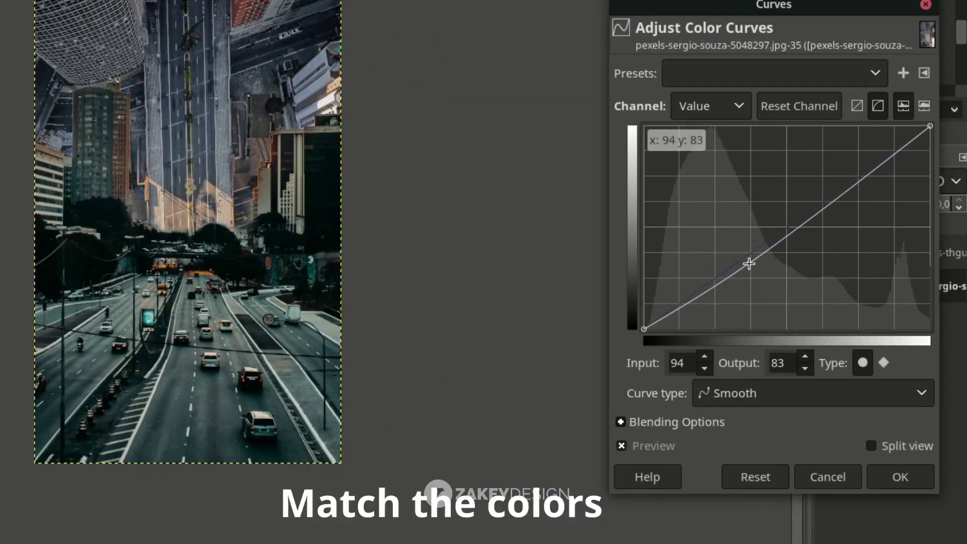
pyautogui.click(710, 106)
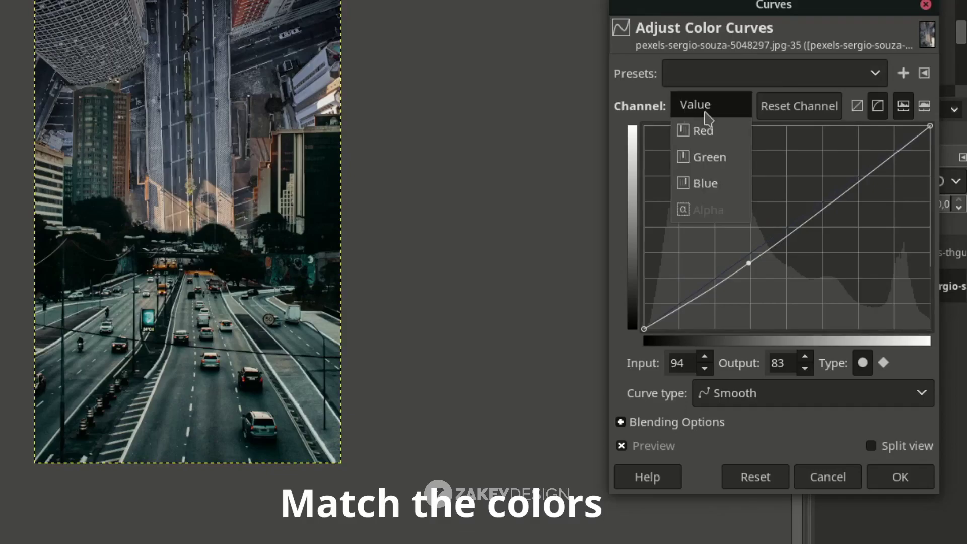
pyautogui.click(705, 183)
pyautogui.moveTo(756, 254)
pyautogui.mouseDown()
pyautogui.moveTo(764, 266)
pyautogui.moveTo(751, 254)
pyautogui.mouseUp()
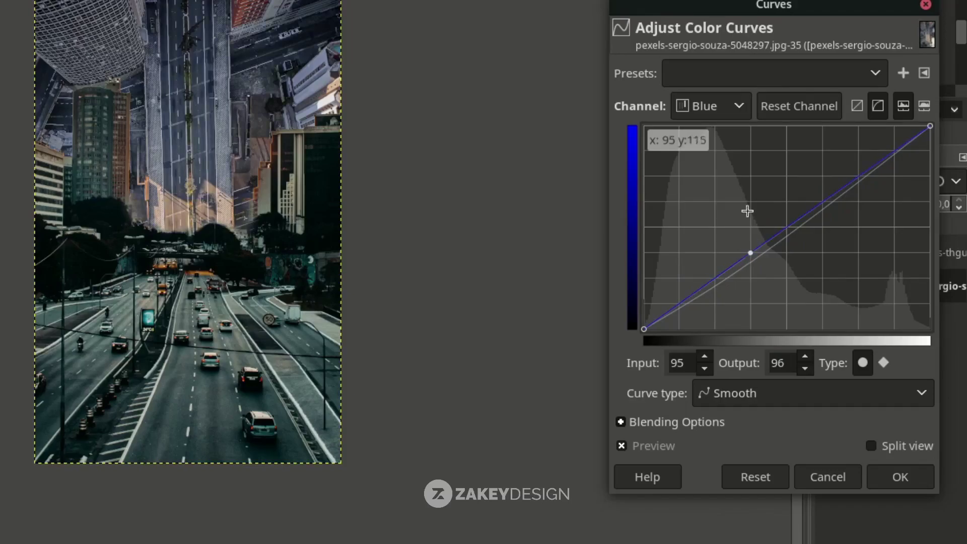
# Step: Lower the Red and Green curve midtones to match the street photo's colours
pyautogui.click(741, 116)
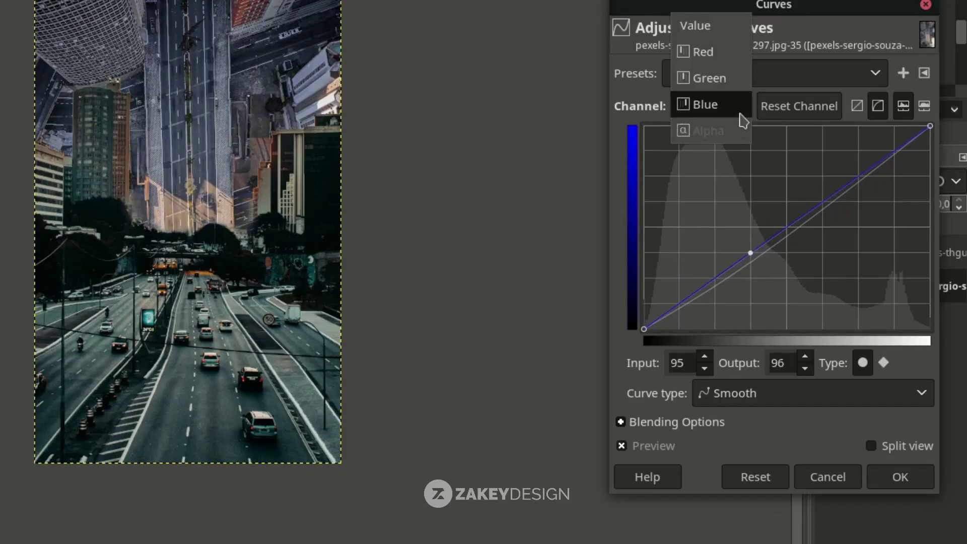
pyautogui.click(724, 61)
pyautogui.click(765, 254)
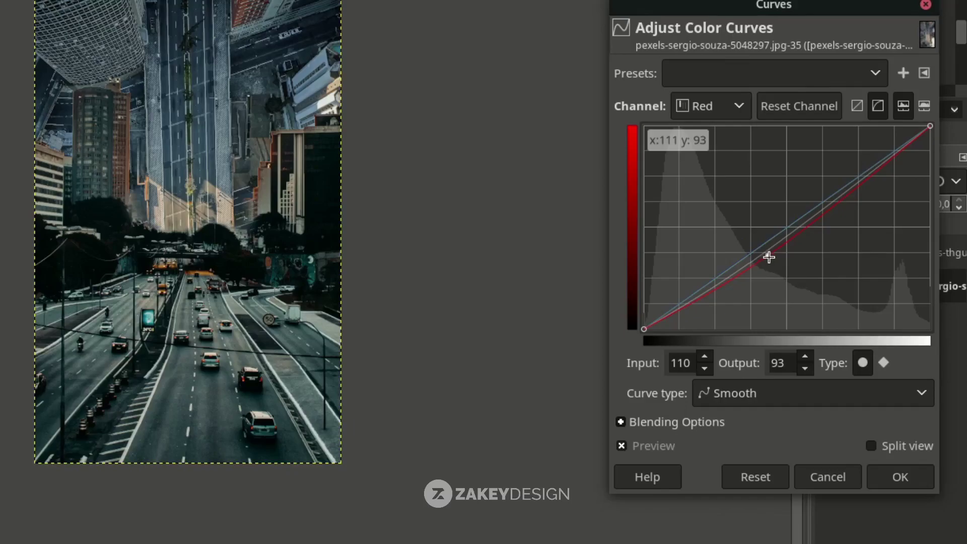
pyautogui.click(733, 108)
pyautogui.click(732, 131)
pyautogui.moveTo(781, 235)
pyautogui.mouseDown()
pyautogui.moveTo(786, 245)
pyautogui.moveTo(766, 251)
pyautogui.mouseUp()
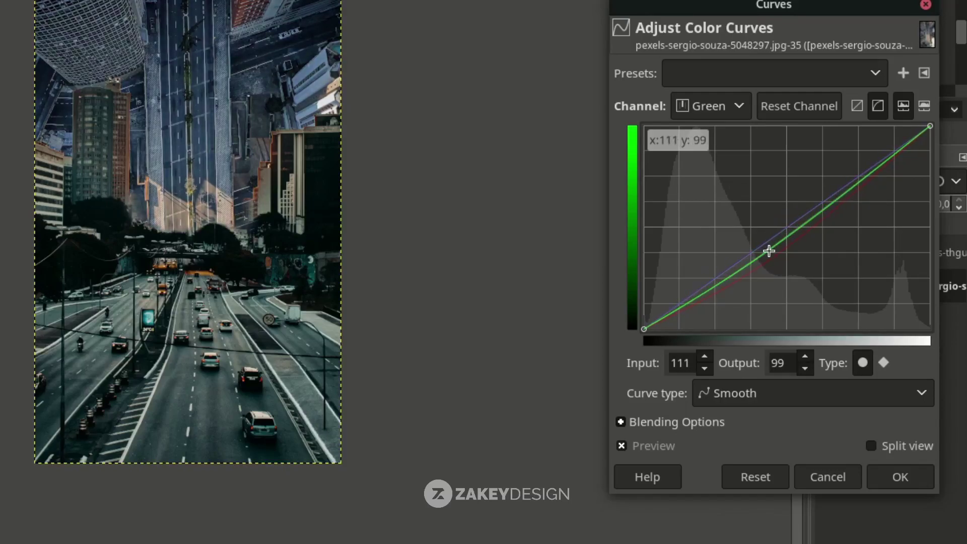
pyautogui.moveTo(766, 250)
pyautogui.mouseDown()
pyautogui.moveTo(762, 240)
pyautogui.moveTo(760, 260)
pyautogui.moveTo(770, 257)
pyautogui.moveTo(753, 262)
pyautogui.moveTo(749, 245)
pyautogui.moveTo(758, 256)
pyautogui.mouseUp()
pyautogui.click(904, 474)
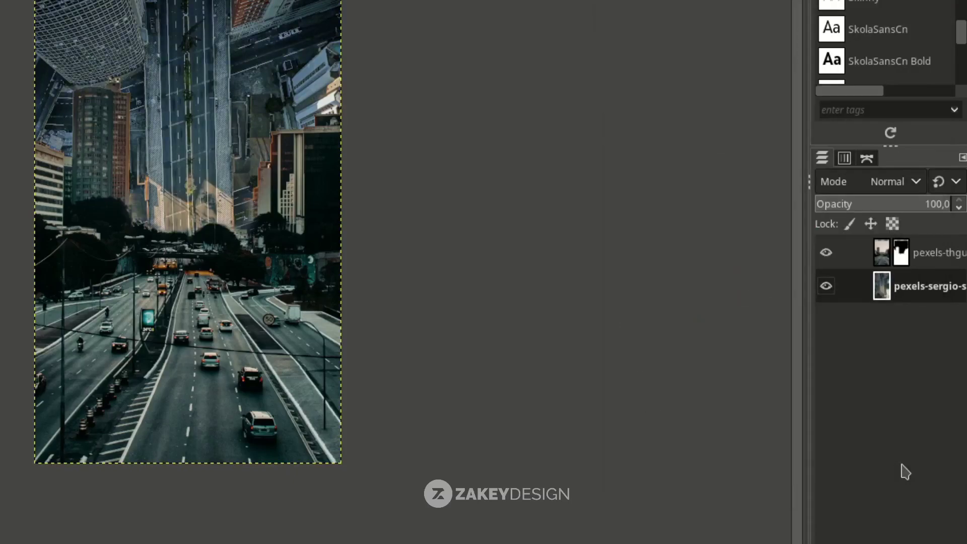